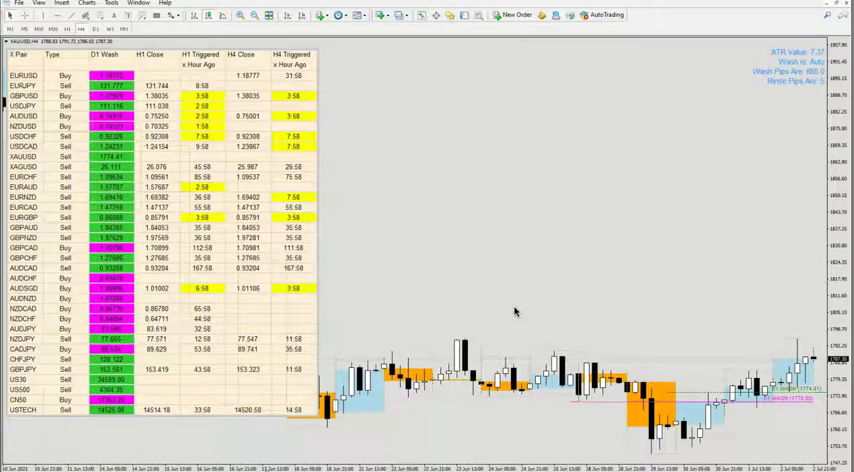
Bring up the context menu on the XAUUSD H4 chart showing the wash scanner table.
right_click(467, 190)
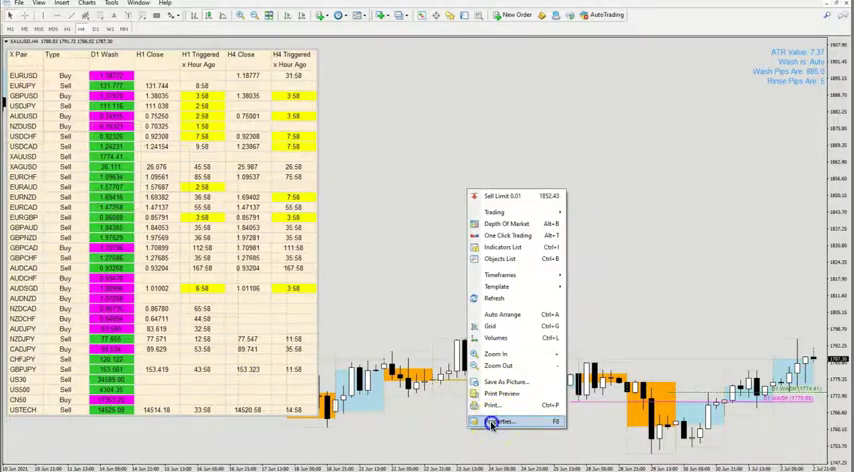
Turn off 'Chart on foreground' in the XAUUSD H4 chart properties and apply it.
click(495, 421)
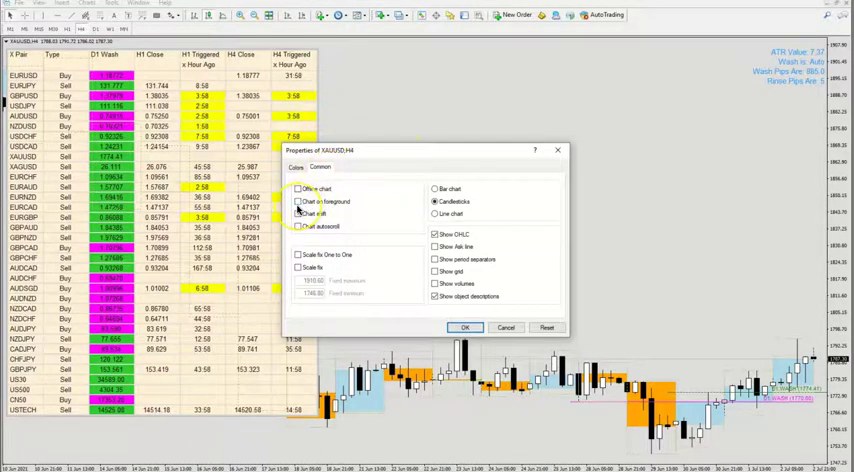
click(298, 202)
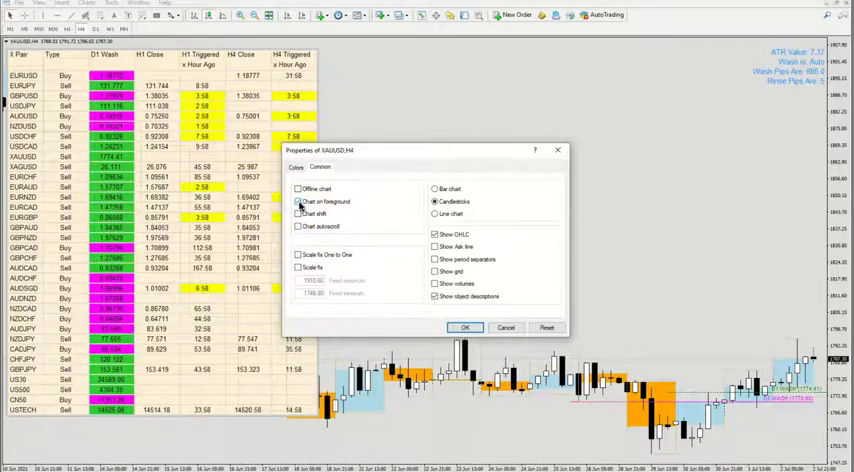
click(465, 327)
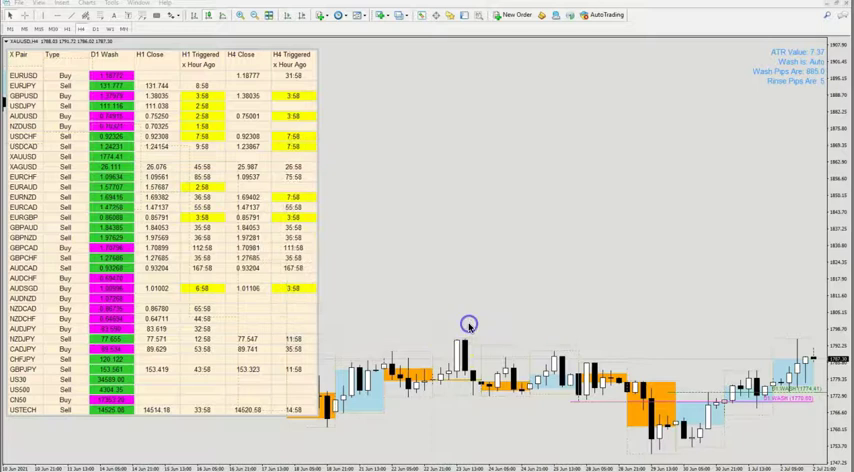